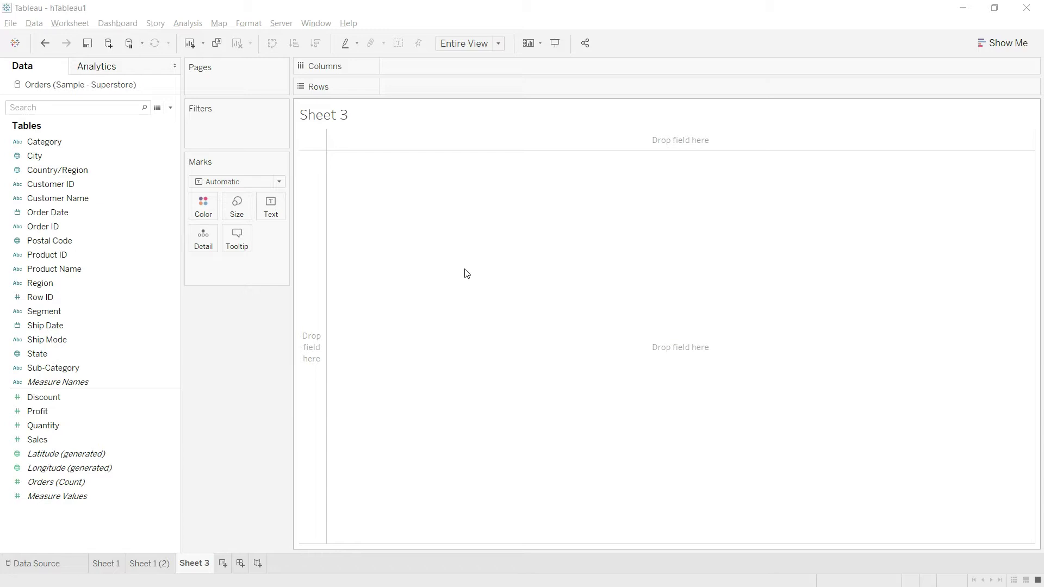
Open the Data pane dropdown menu to reach the field and parameter creation options
left_click(171, 109)
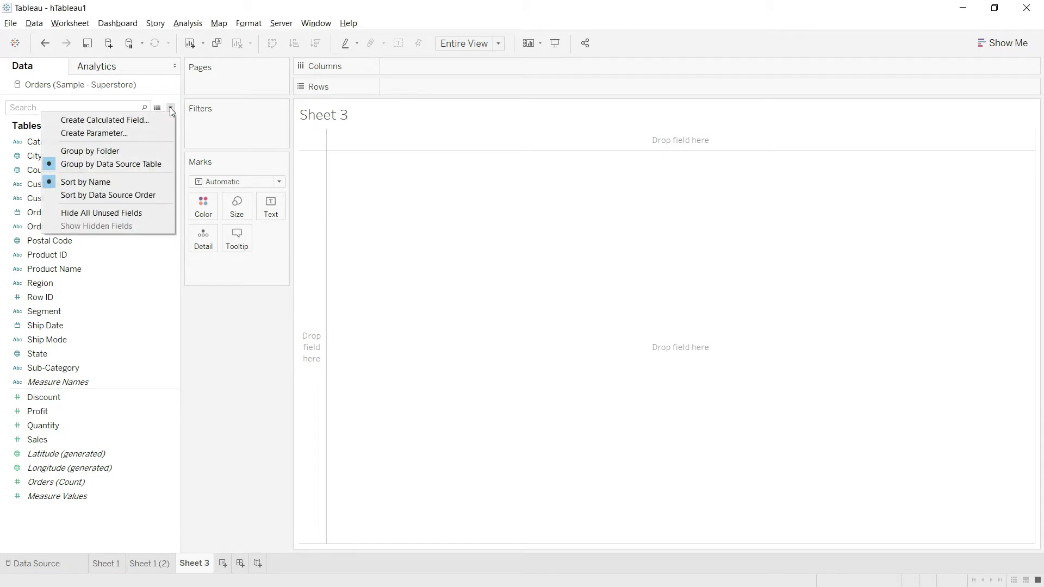
Create a new parameter named ChooseMeasure with the String data type
left_click(104, 134)
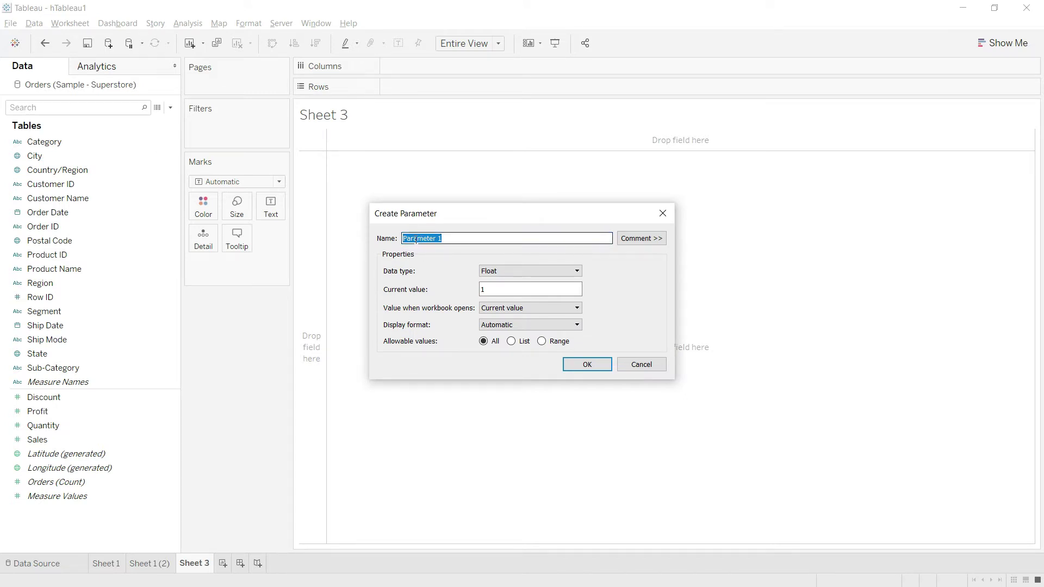
type("Choo")
type("seM")
type("easur")
type("e")
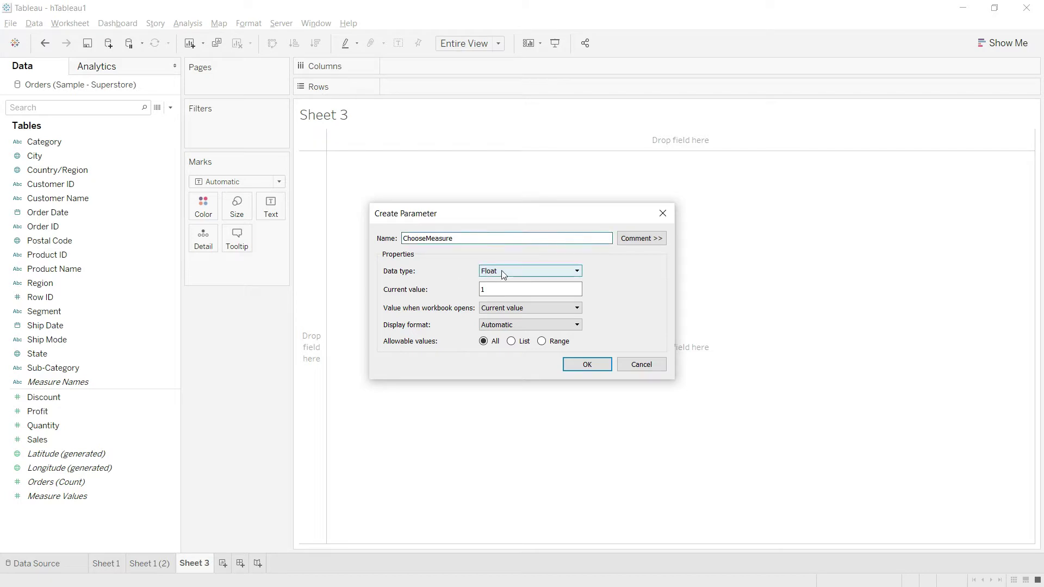
left_click(504, 272)
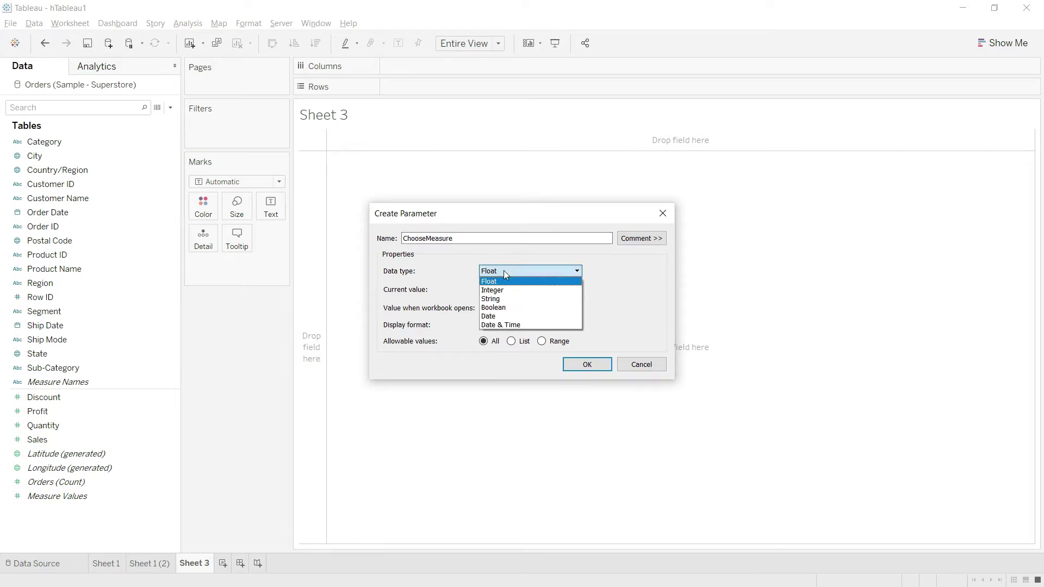
left_click(495, 299)
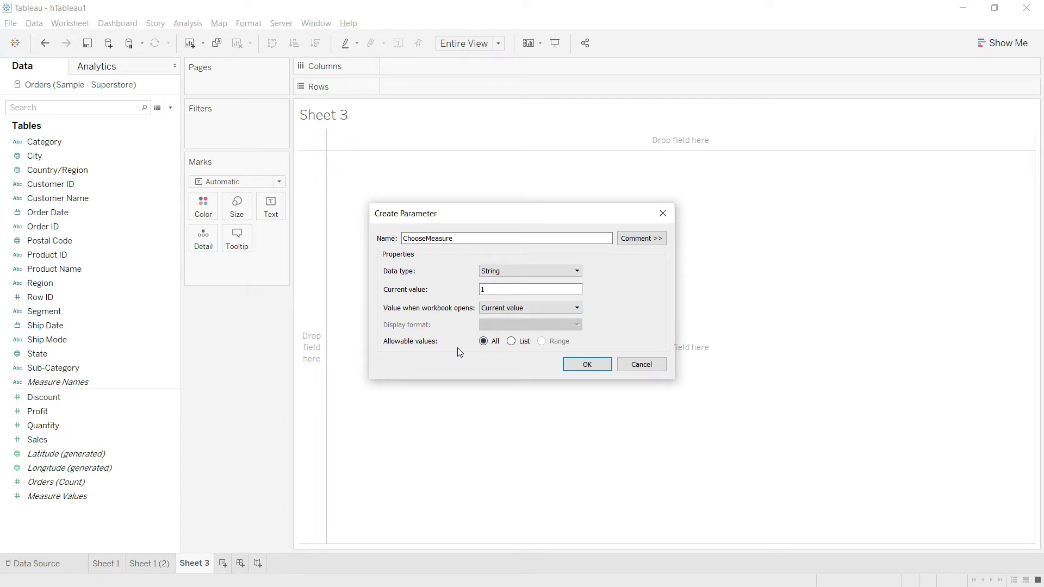
Give ChooseMeasure a list of allowable values, Sales and Profit, and save the parameter
left_click(512, 342)
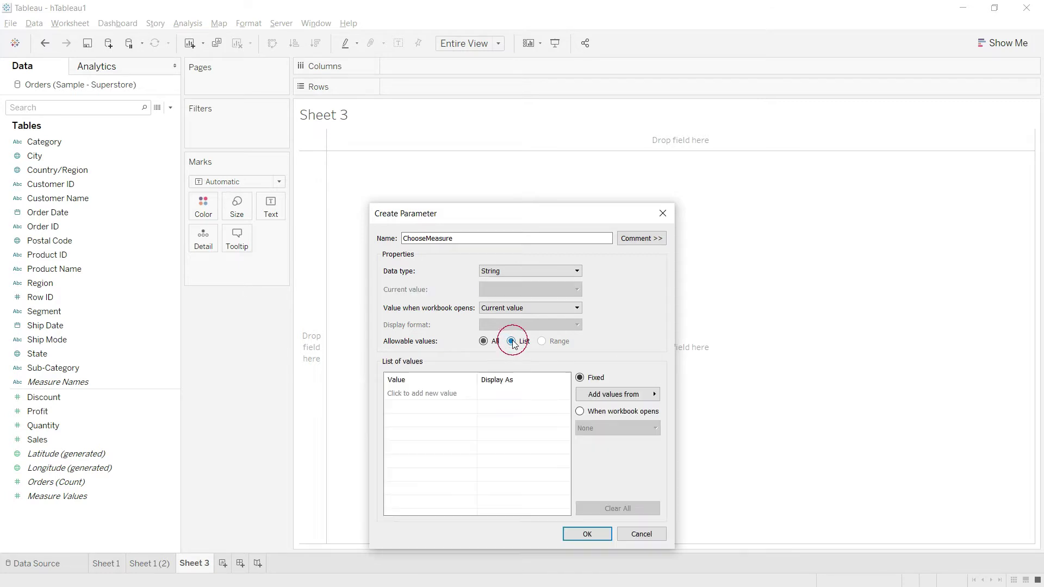
left_click(408, 394)
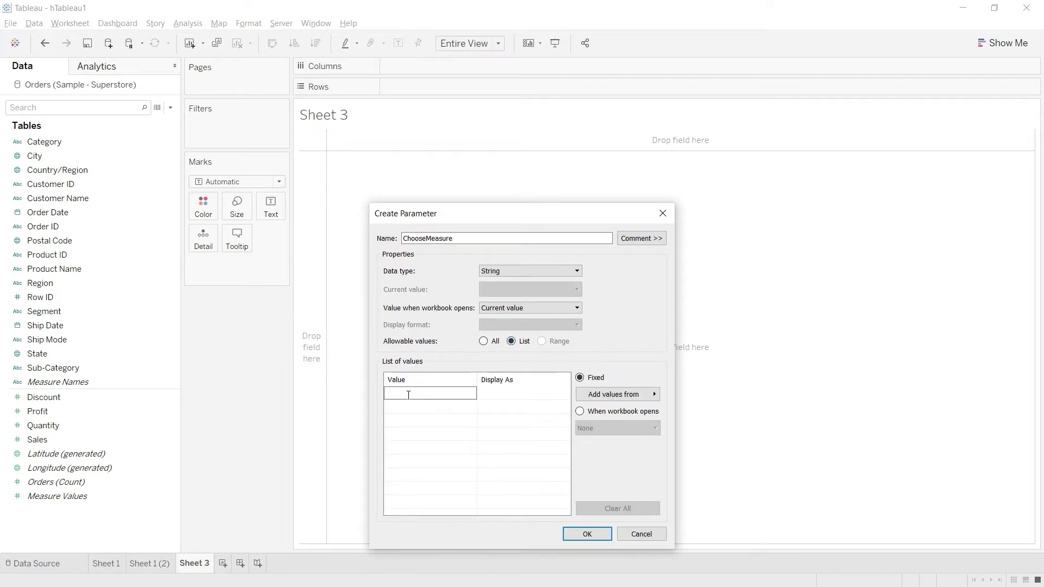
type("Sale")
type("s")
left_click(511, 395)
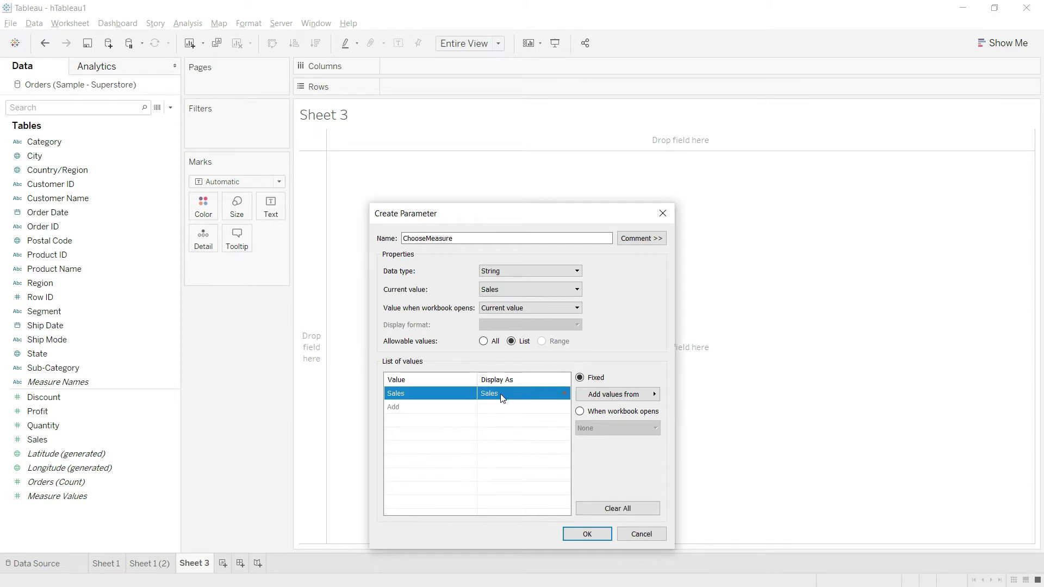
left_click(422, 408)
type("P")
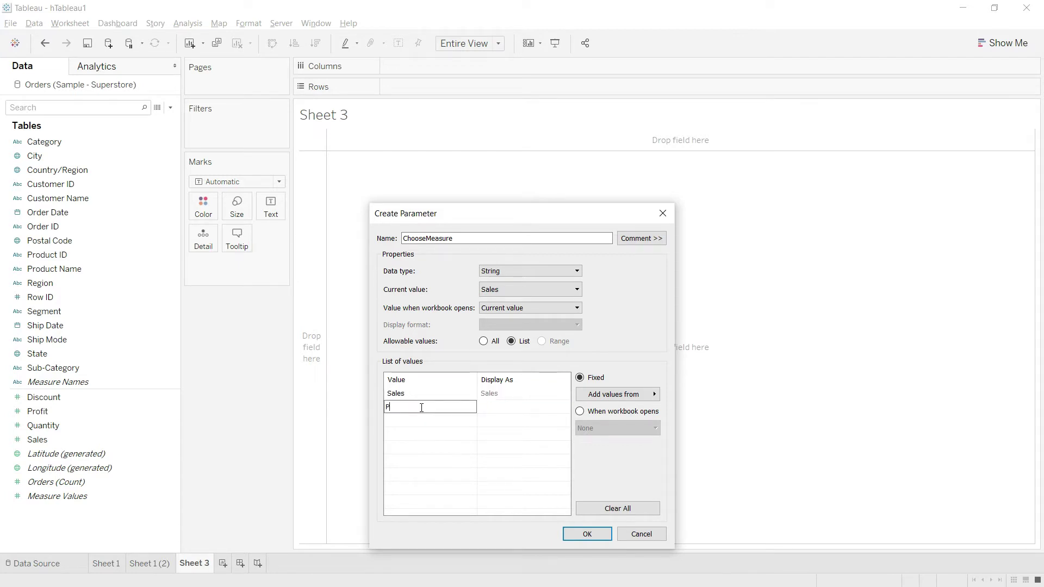
type("rofit")
left_click(490, 408)
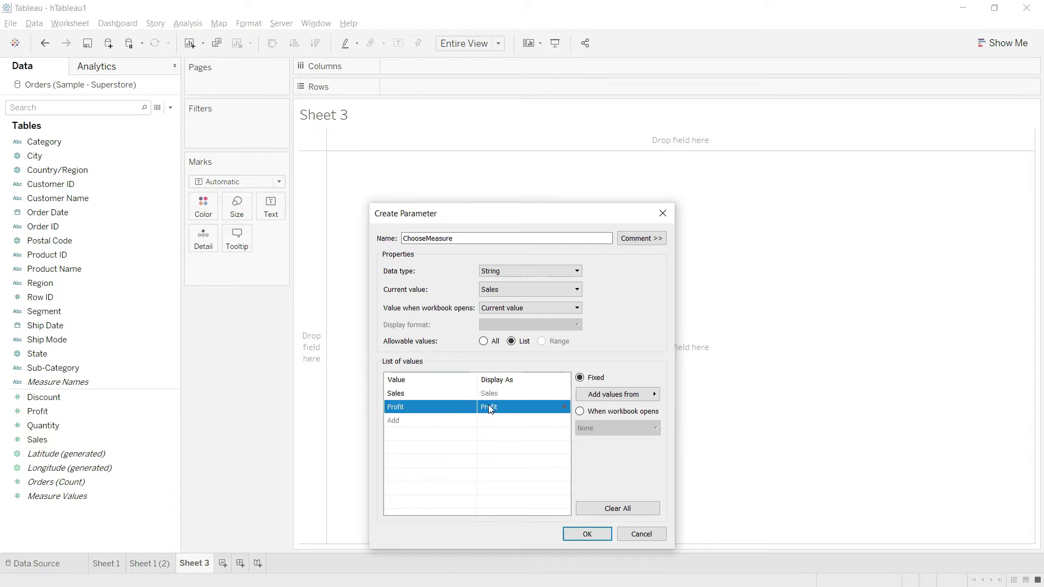
left_click(588, 534)
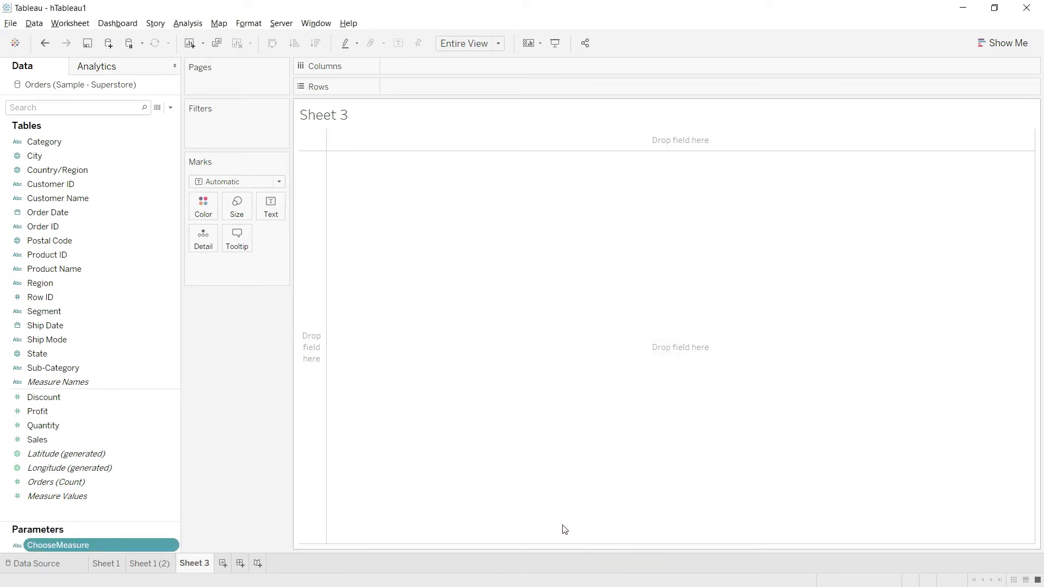
Open a new Calculation1 calculated field editor from the Data pane menu
left_click(170, 108)
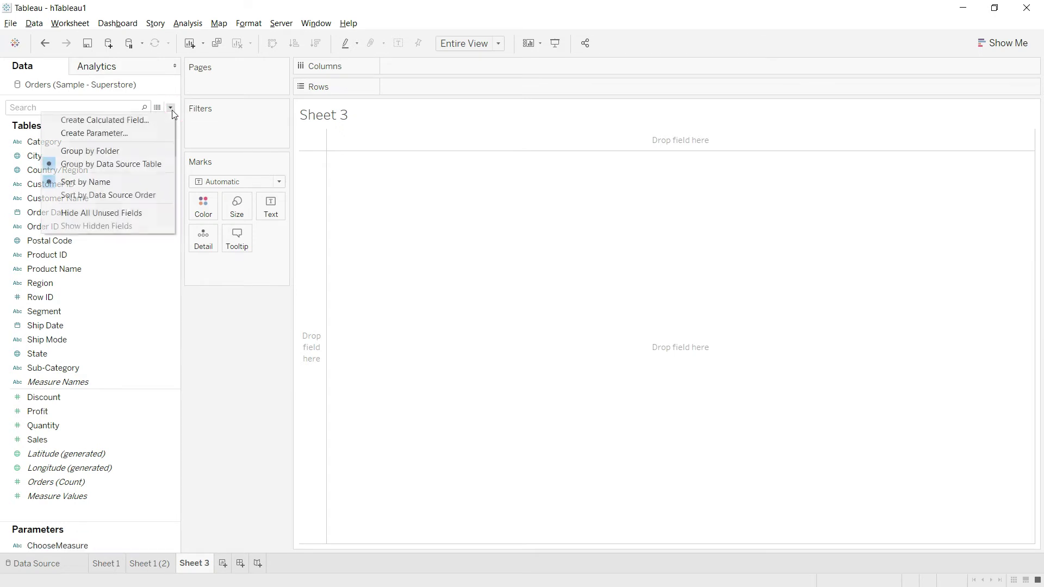
left_click(119, 124)
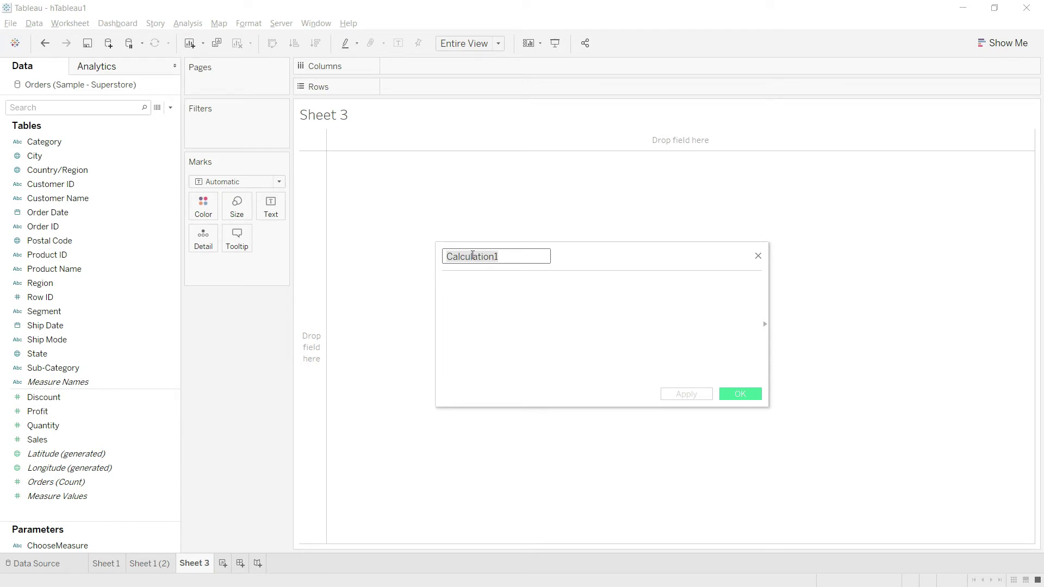
type("Swit")
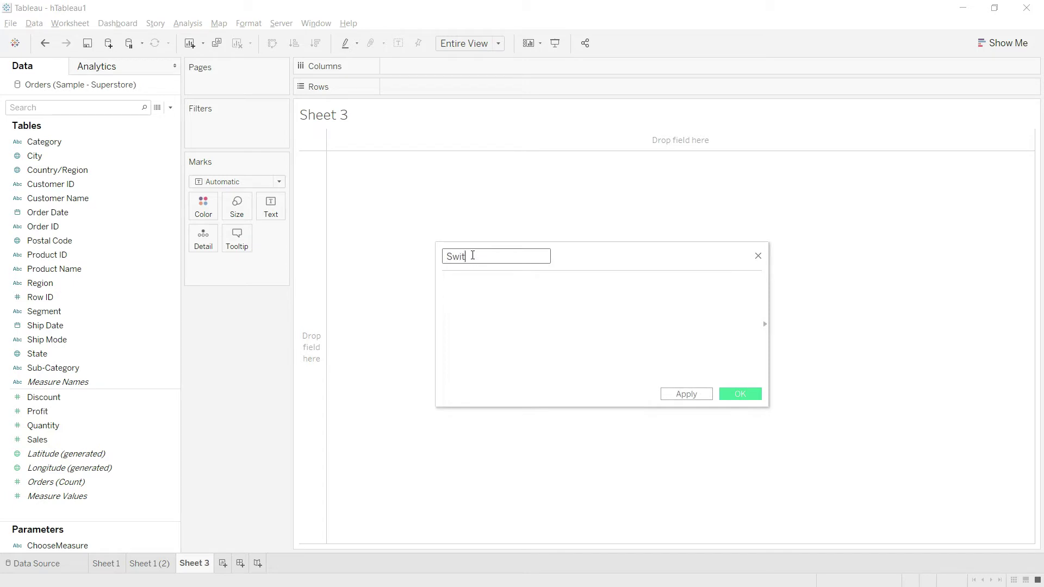
type("chMe")
type("asure")
Name the calculated field SwithMeasure and move into its formula area
left_click(448, 286)
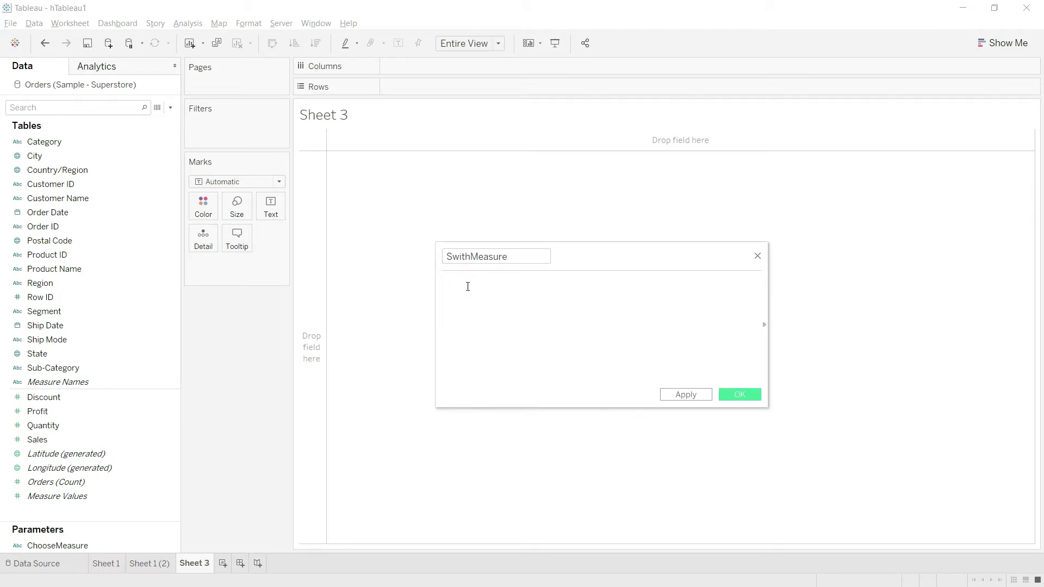
type("IF")
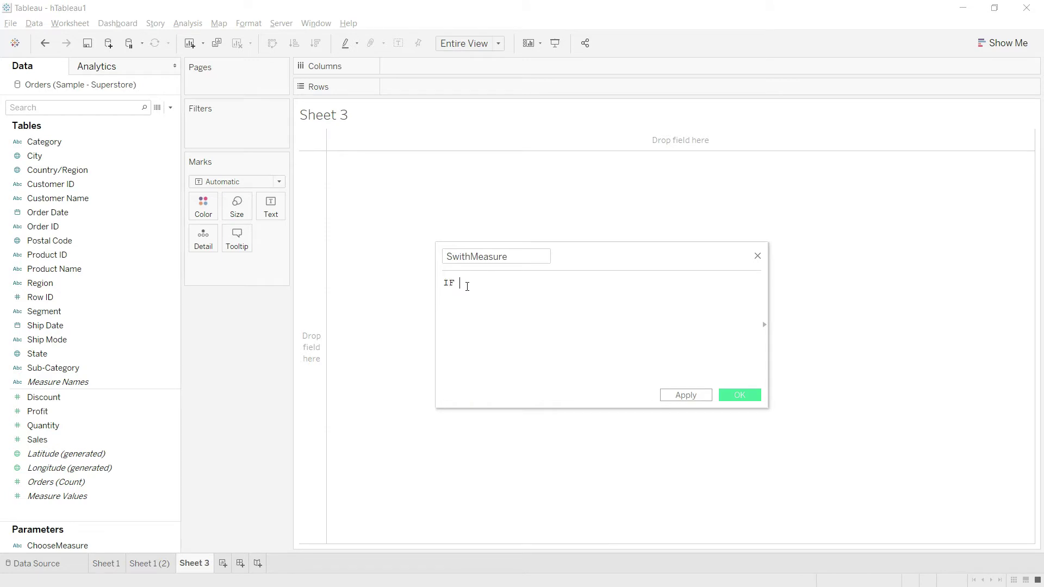
type(" (")
type("c")
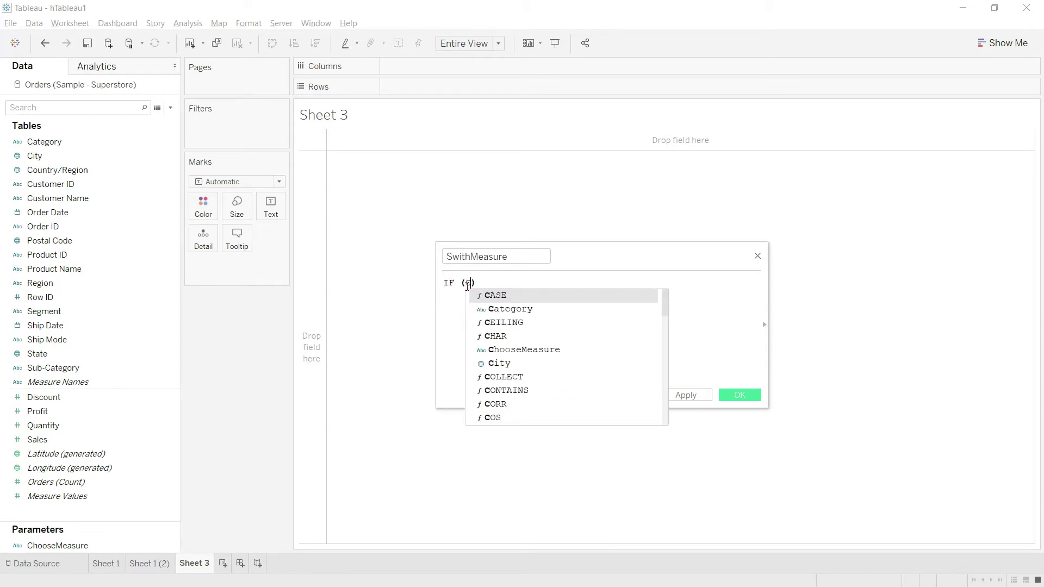
type("h")
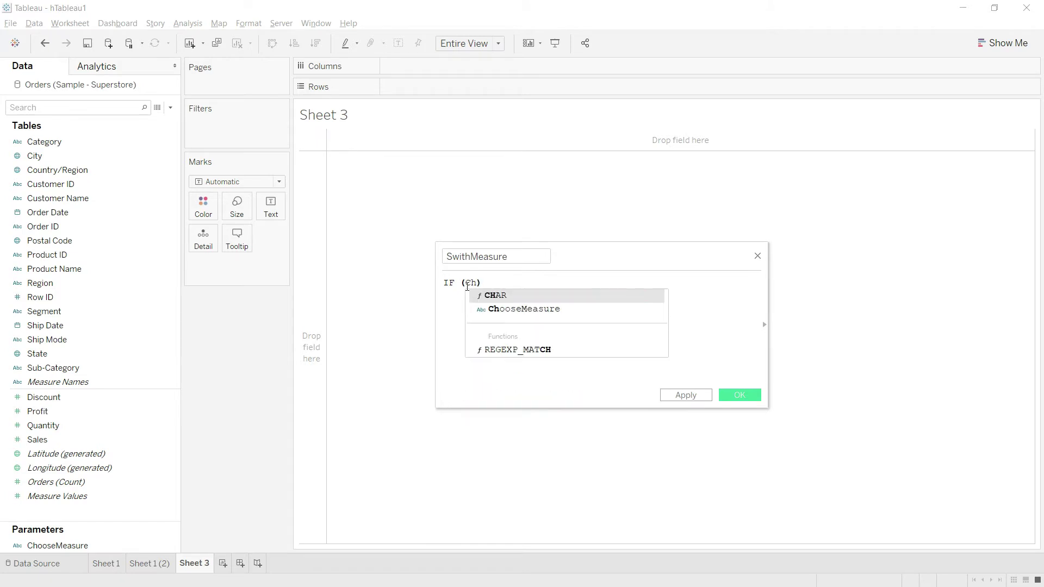
Write the first branch: IF [ChooseMeasure]='Profit' then SUM(Profit)
key("Down")
key("Return")
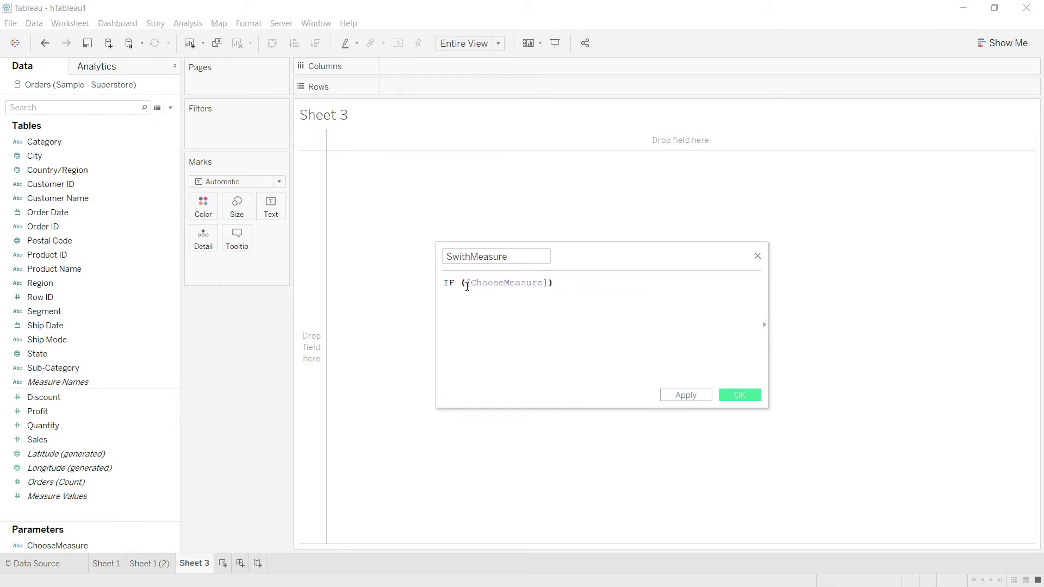
key("Right")
type("=")
type(" \"")
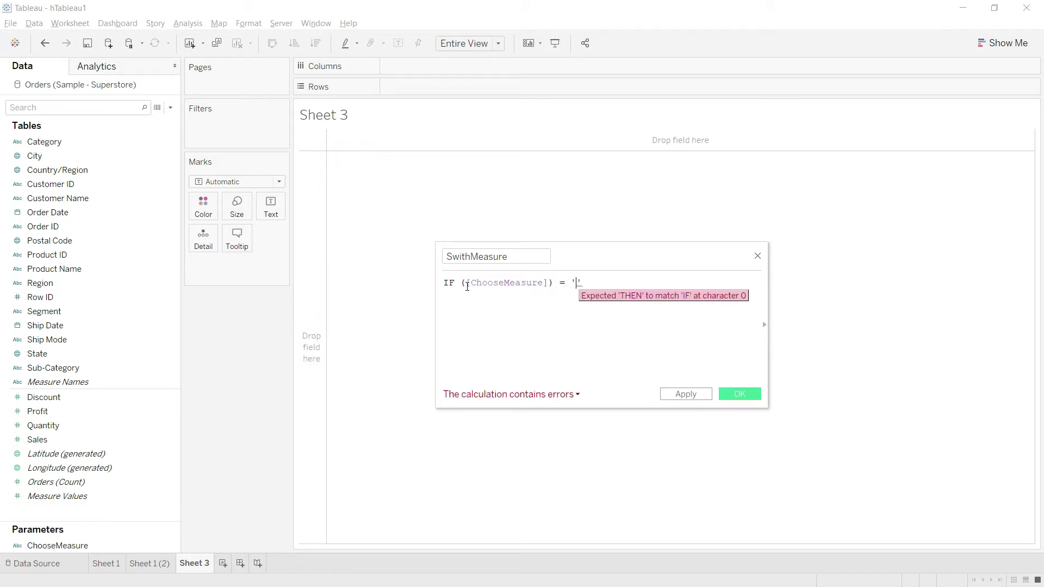
type("Profit")
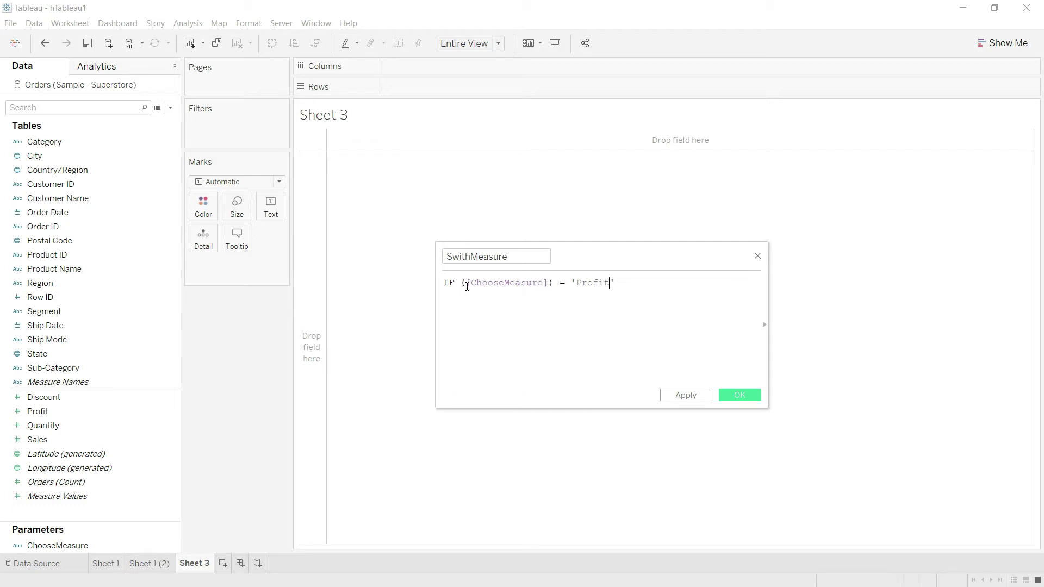
type(" then su")
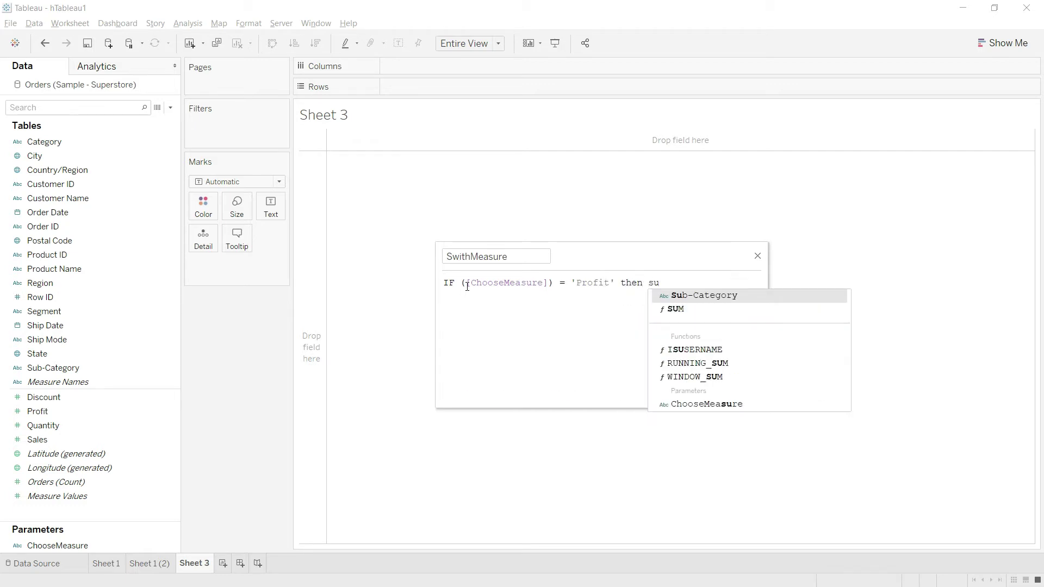
key("Down")
key("Return")
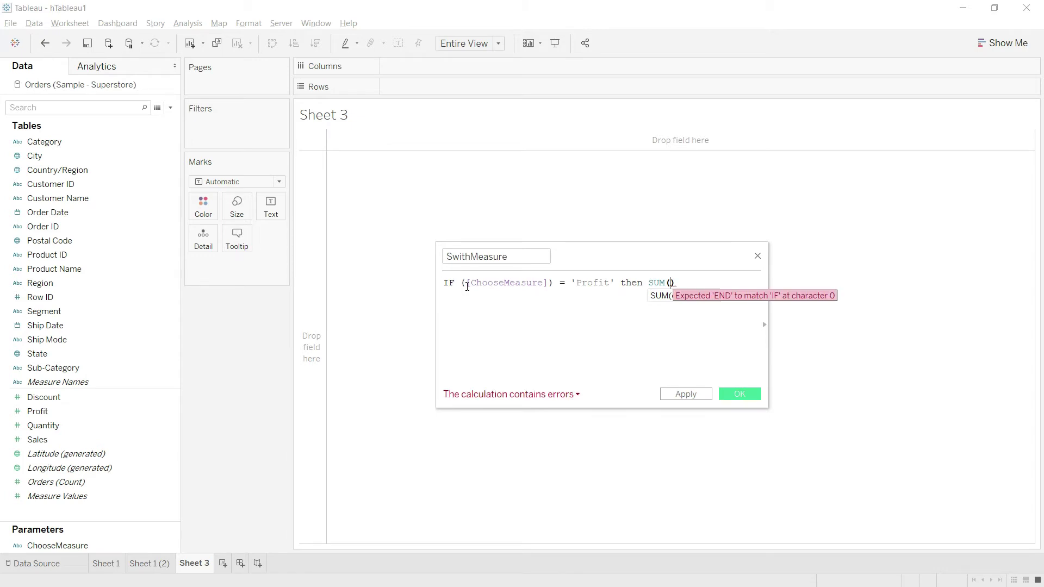
type("Profit")
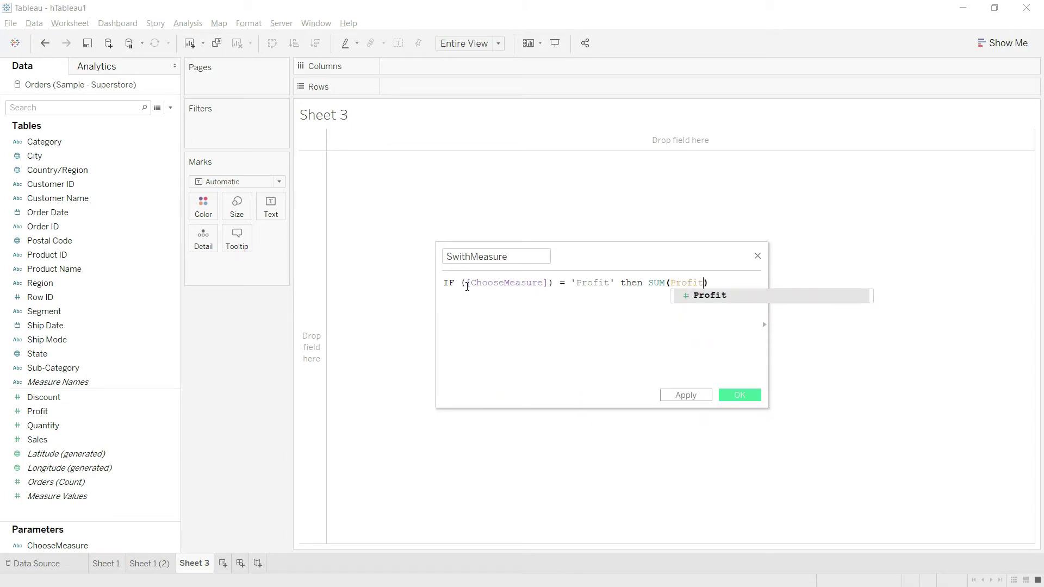
key("Right")
key("Return")
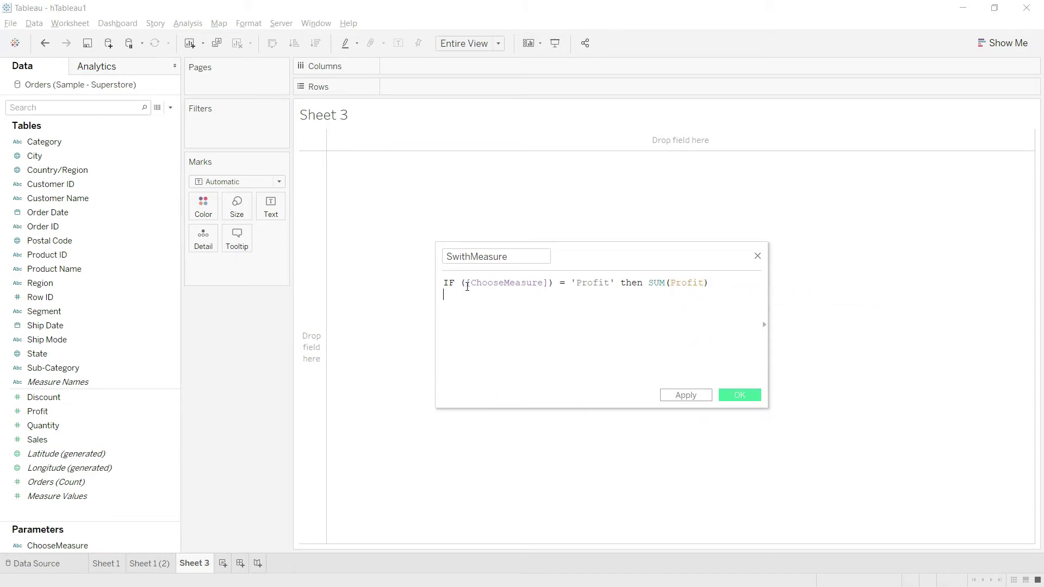
type("el")
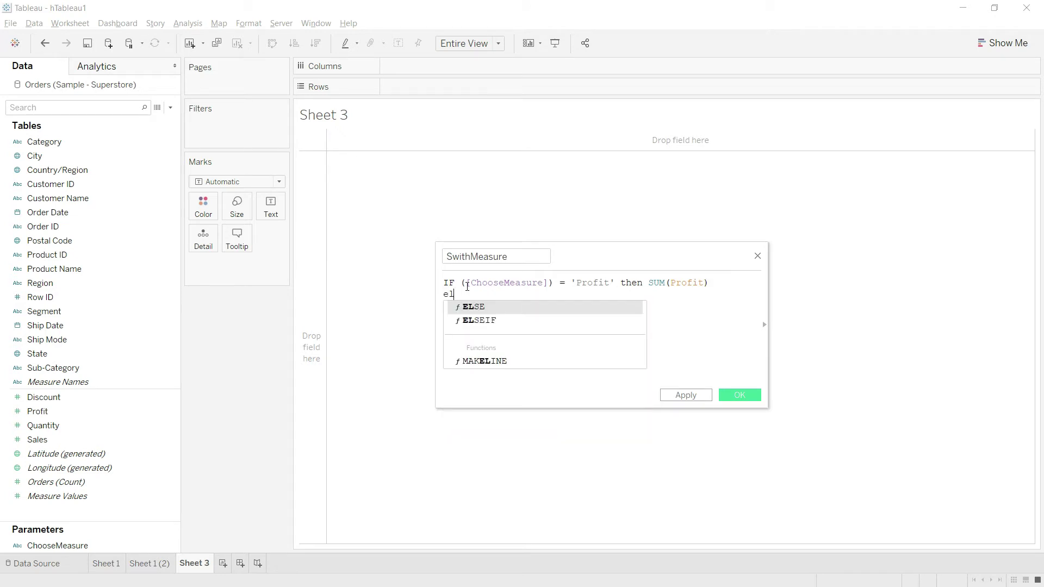
Add ELSEIF [ChooseMeasure]='Sales' then SUM(Sales) END, and apply the formula
key("Down")
key("Return")
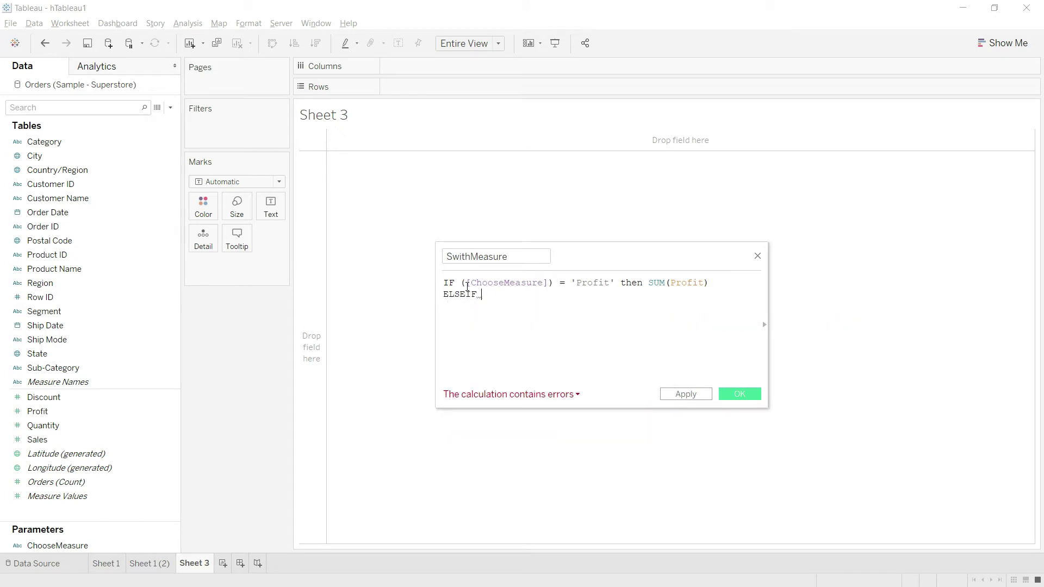
type("(")
type("Cho")
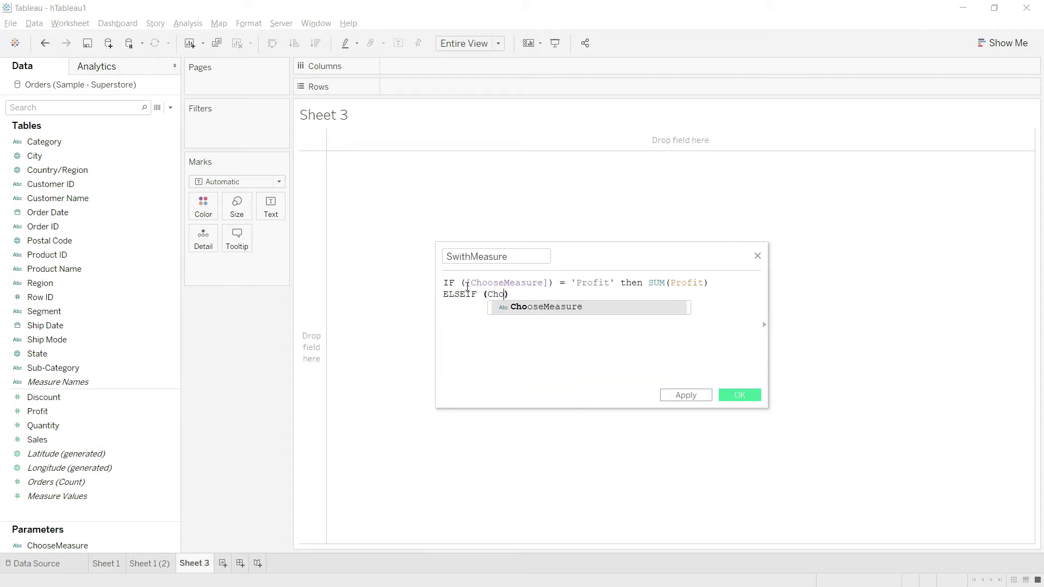
key("Return")
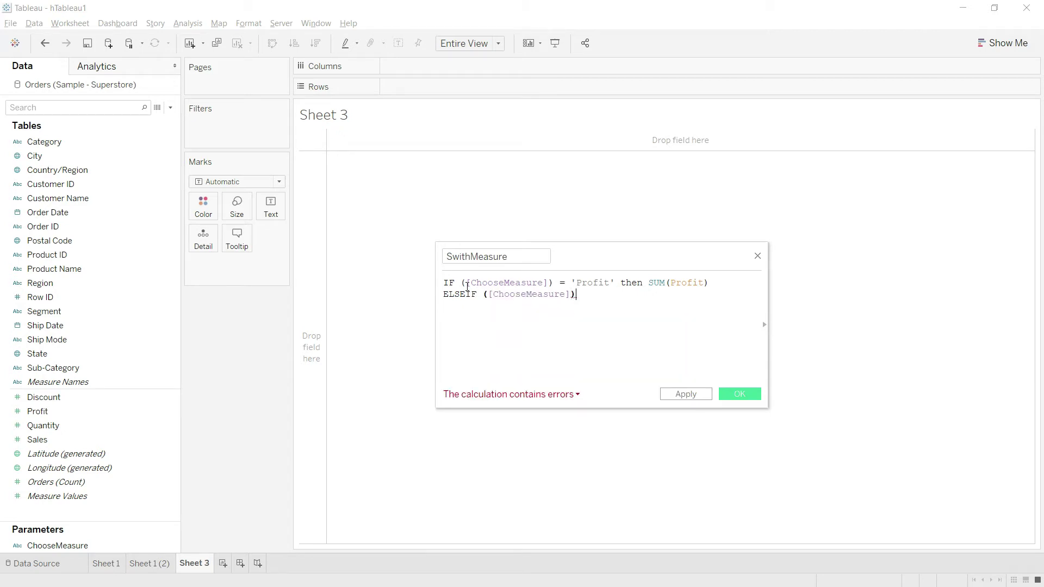
key("Right")
type("= '")
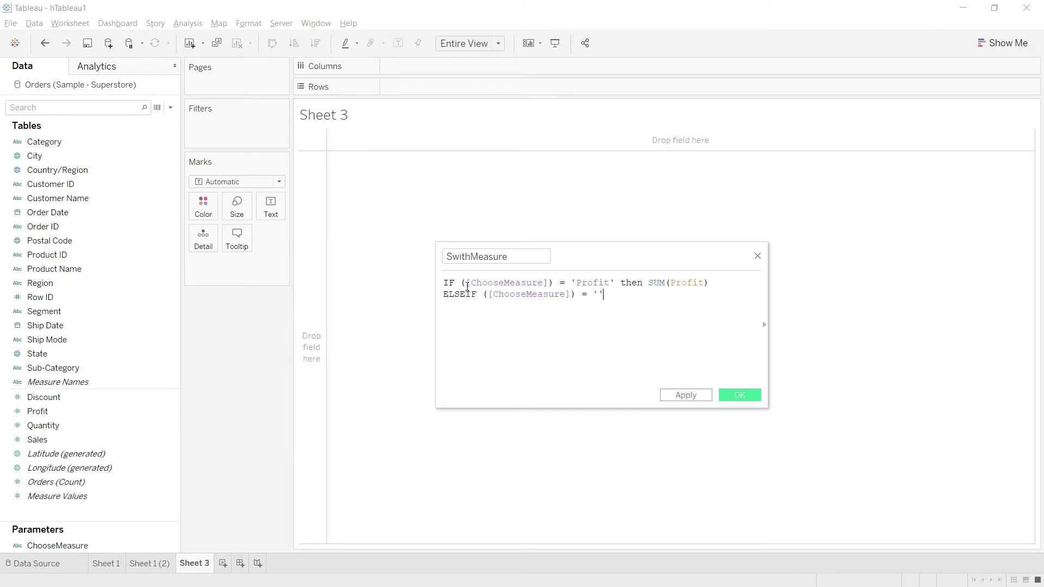
type("Sales'")
type(" t")
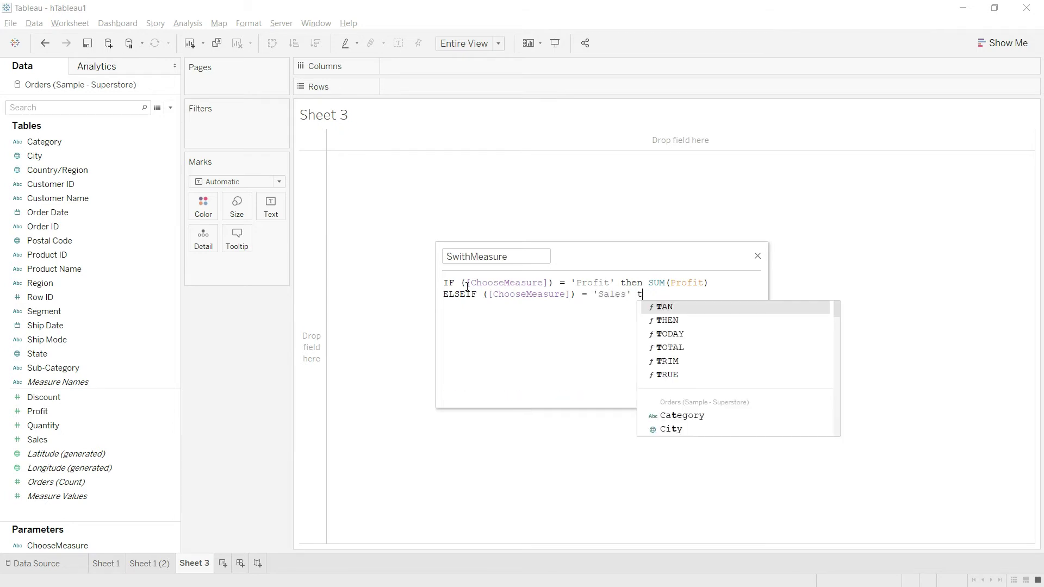
type("hen s")
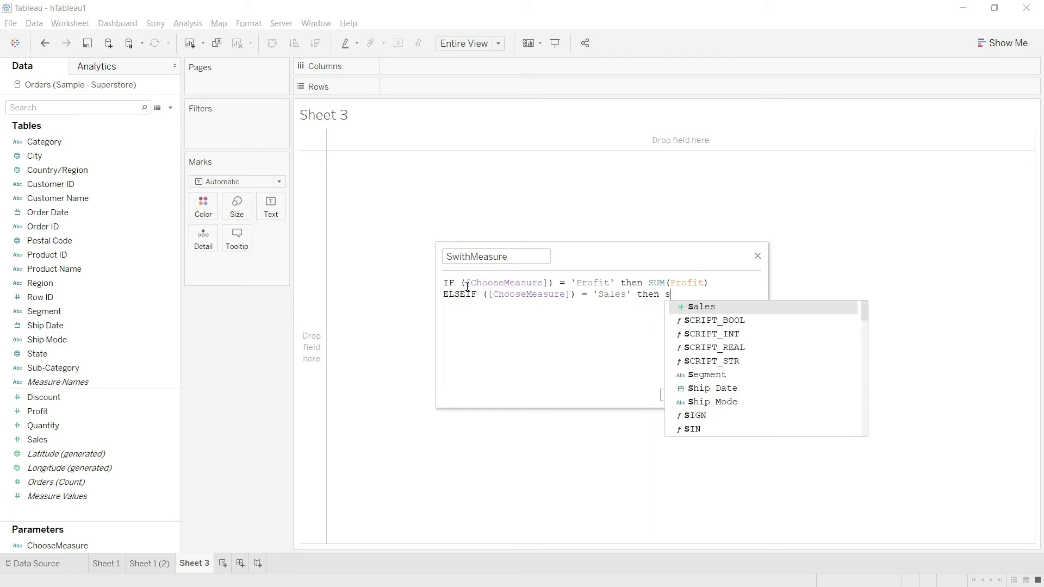
type("um")
key("Return")
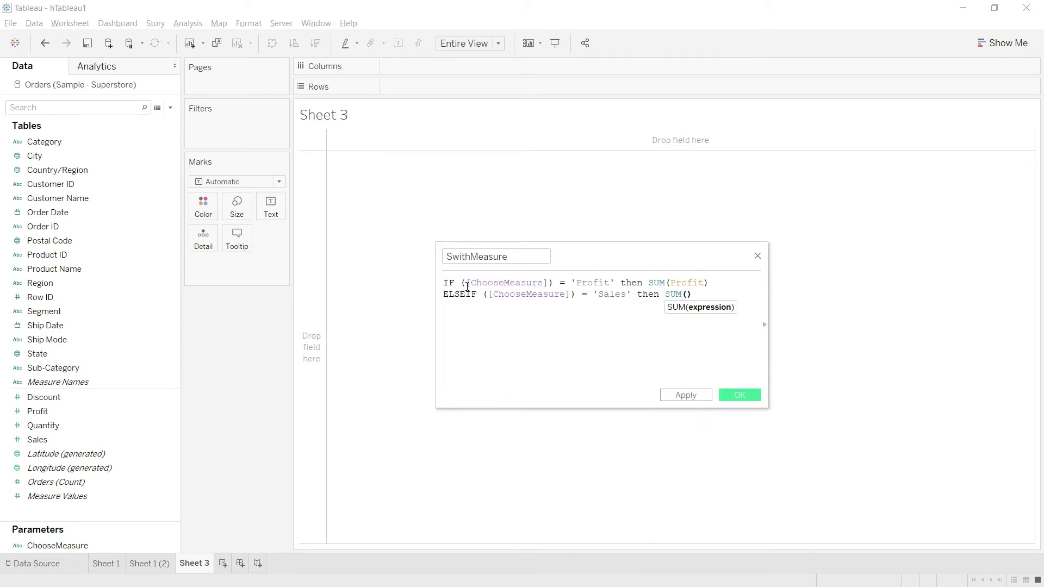
key("Right")
type("Sal")
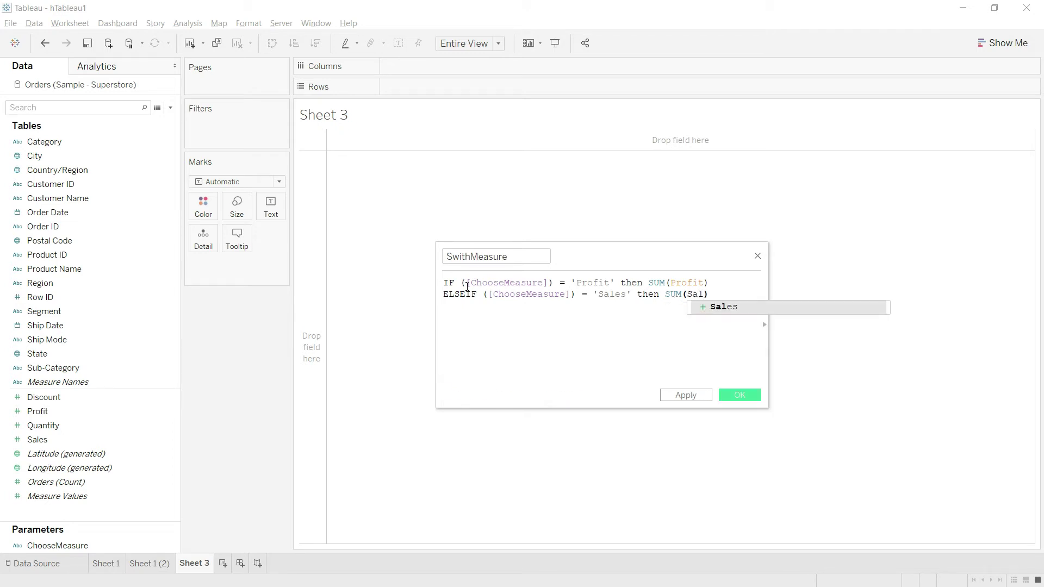
type("es")
key("Return")
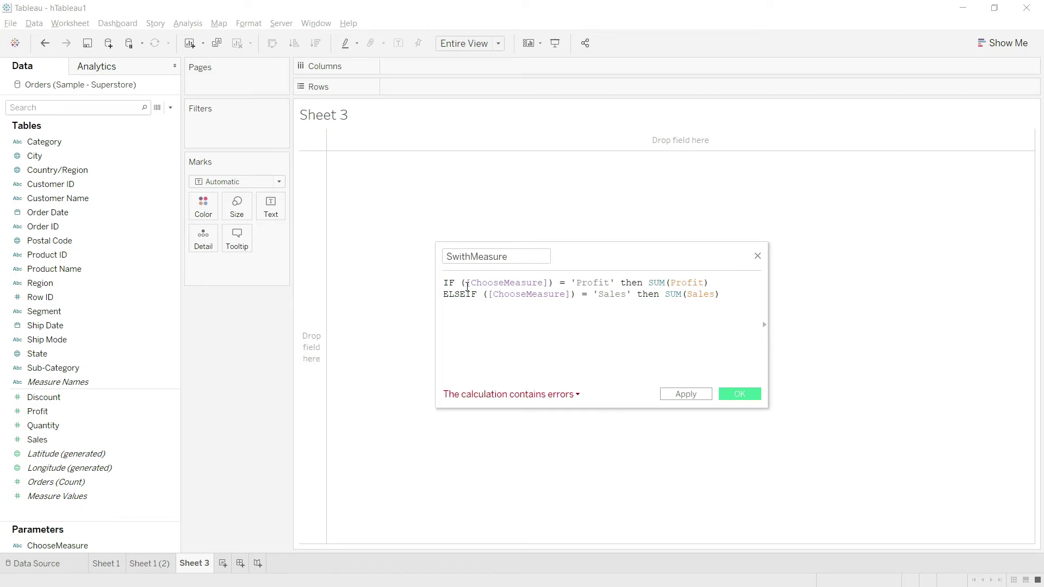
type("END")
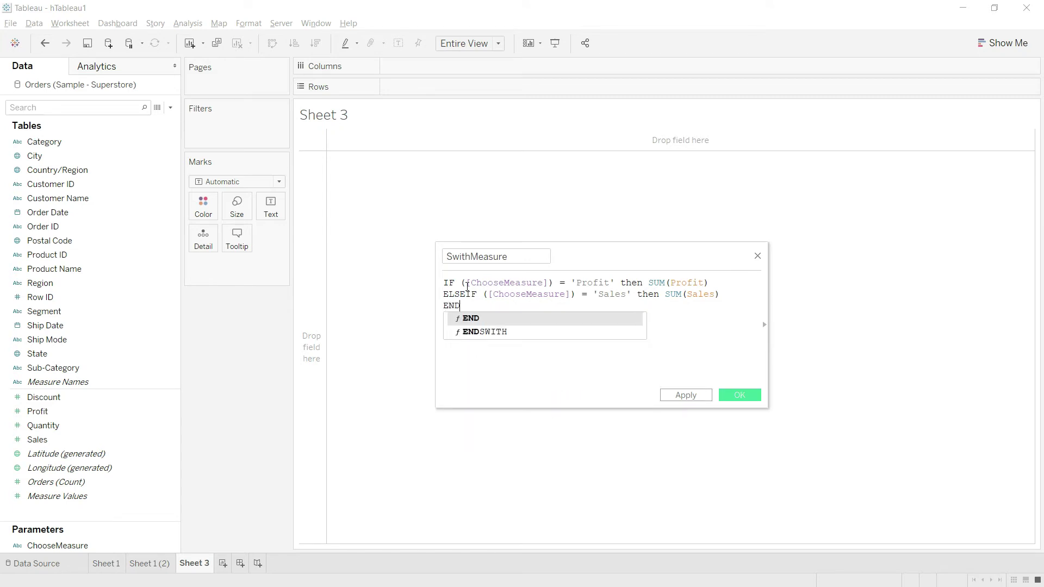
key("Escape")
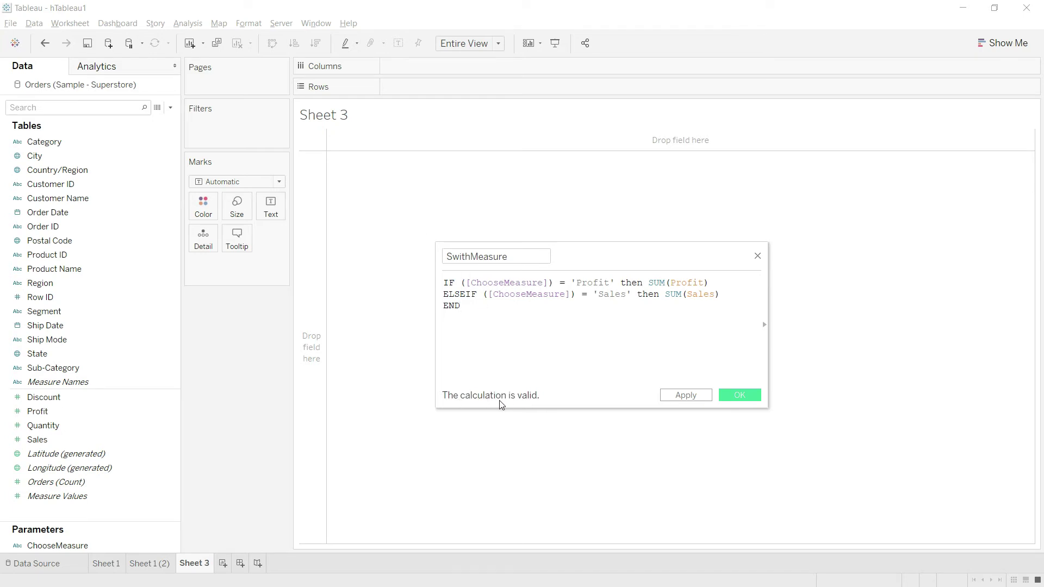
left_click(677, 398)
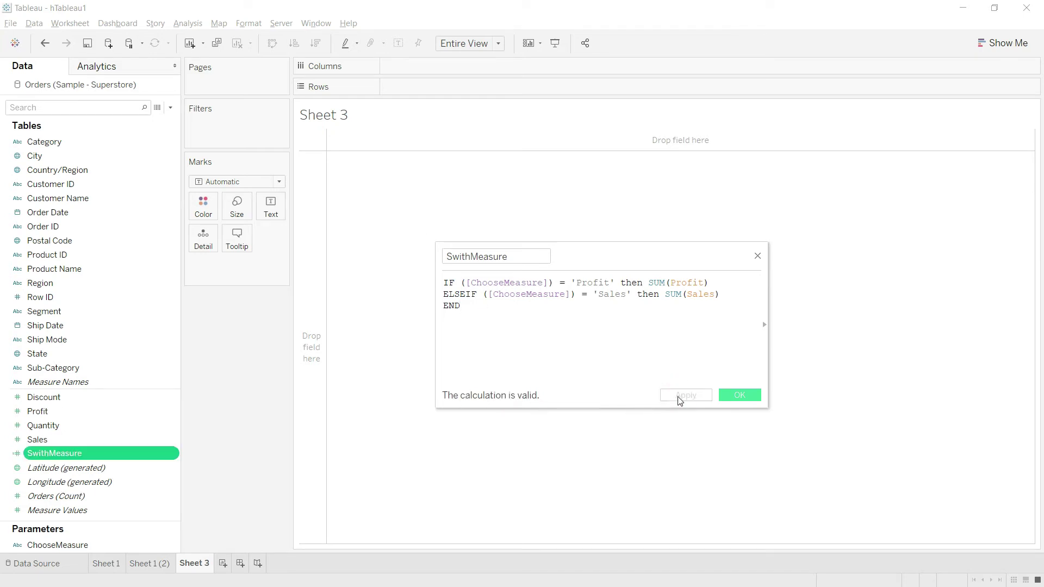
Close the SwithMeasure calculation editor and select the ChooseMeasure parameter
left_click(737, 395)
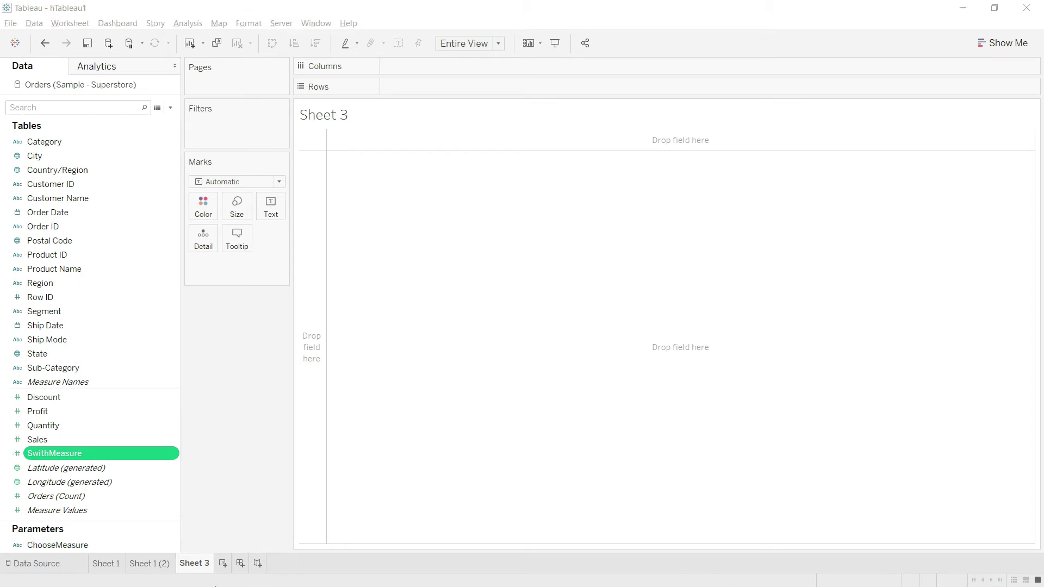
left_click(99, 545)
Display the ChooseMeasure parameter control on Sheet 3 and swap rows and columns
right_click(99, 545)
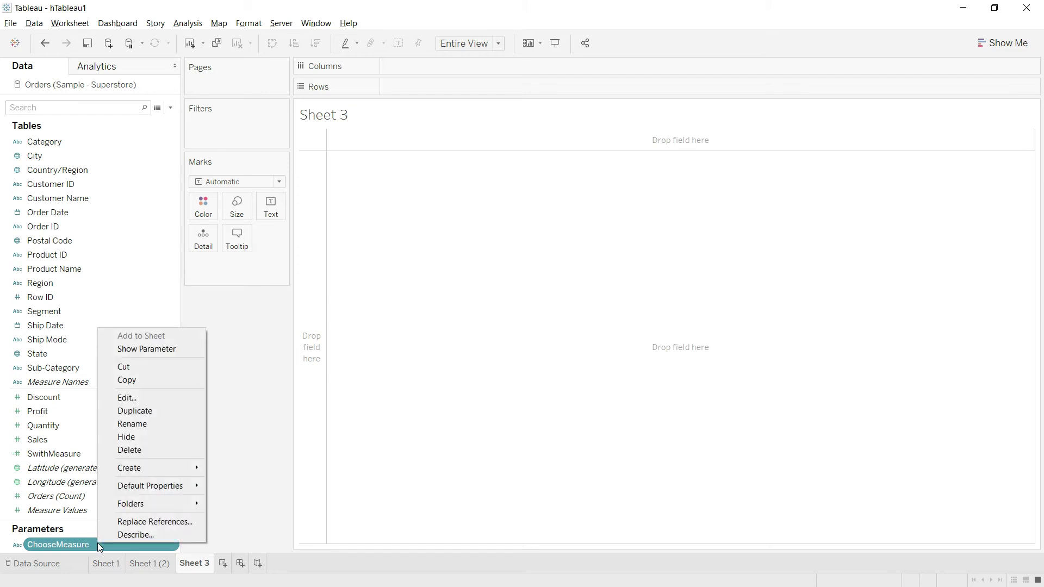
left_click(146, 349)
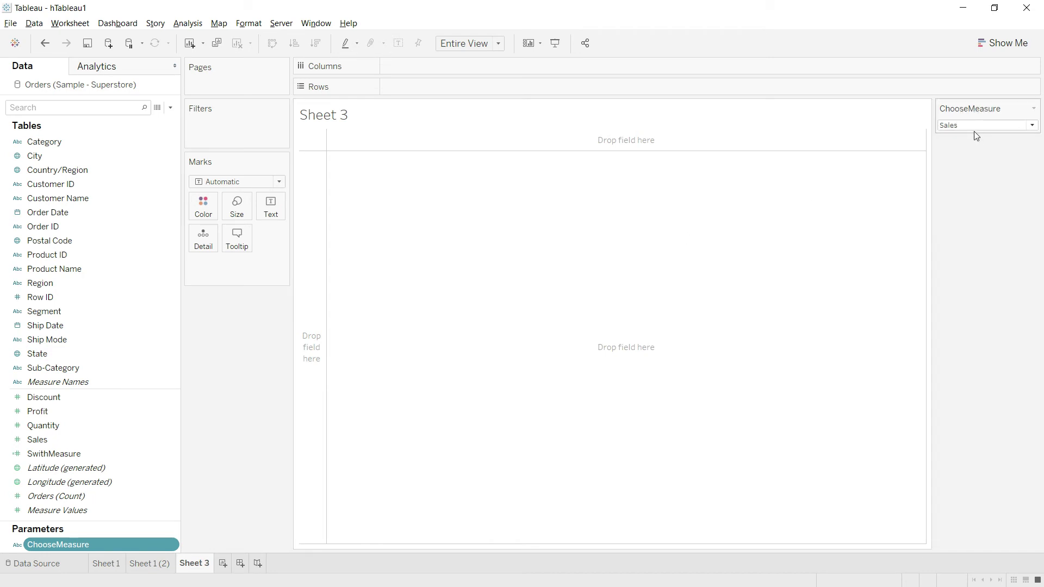
key("ctrl+w")
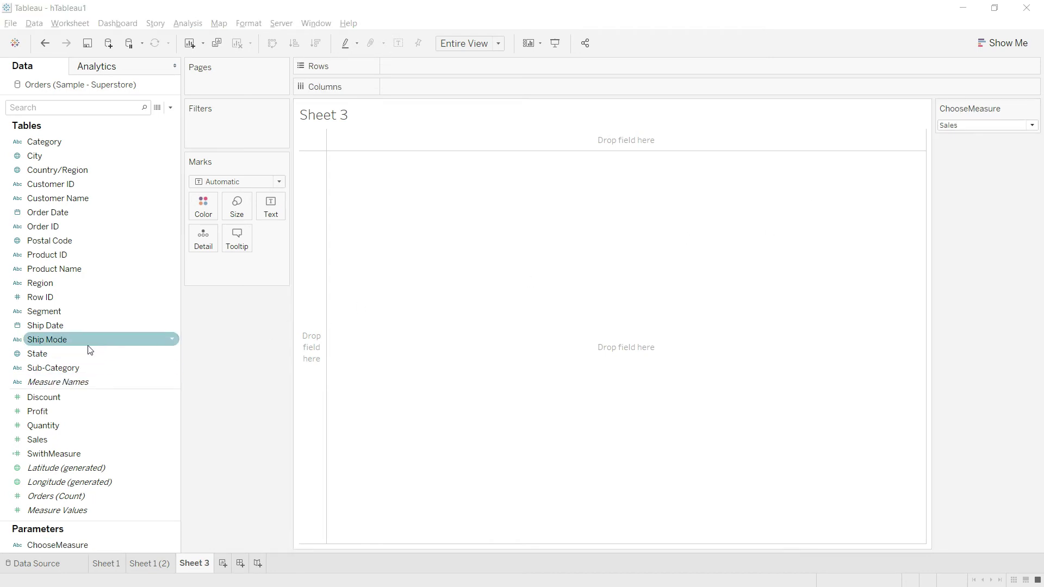
Chart SwithMeasure by Region as bars, with Region on Rows and SwithMeasure on Columns
left_click(77, 284)
left_click_drag(77, 284, 429, 69)
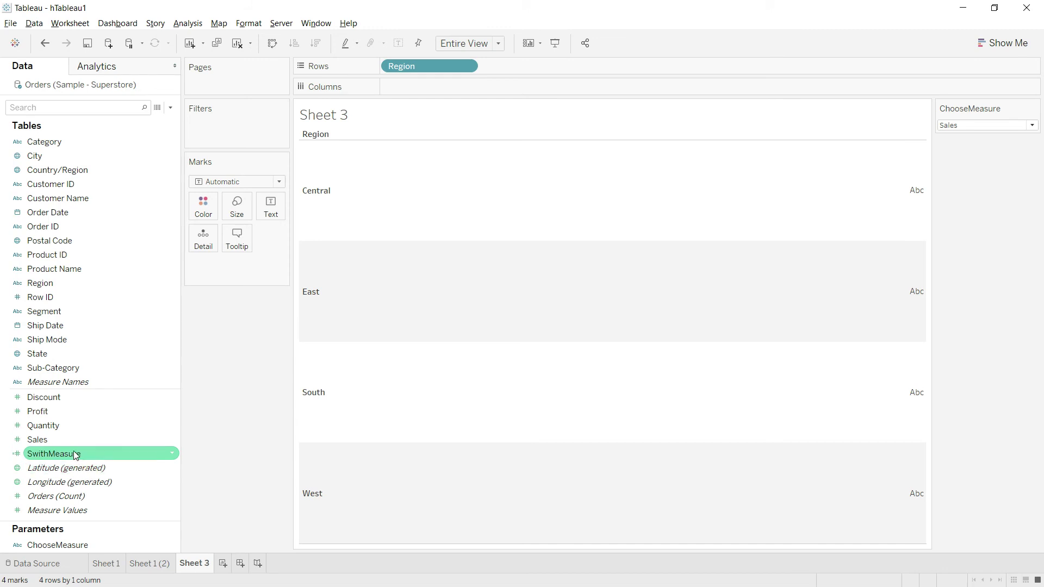
mouse_move(74, 454)
left_mouse_down()
mouse_move(284, 297)
mouse_move(419, 84)
left_mouse_up()
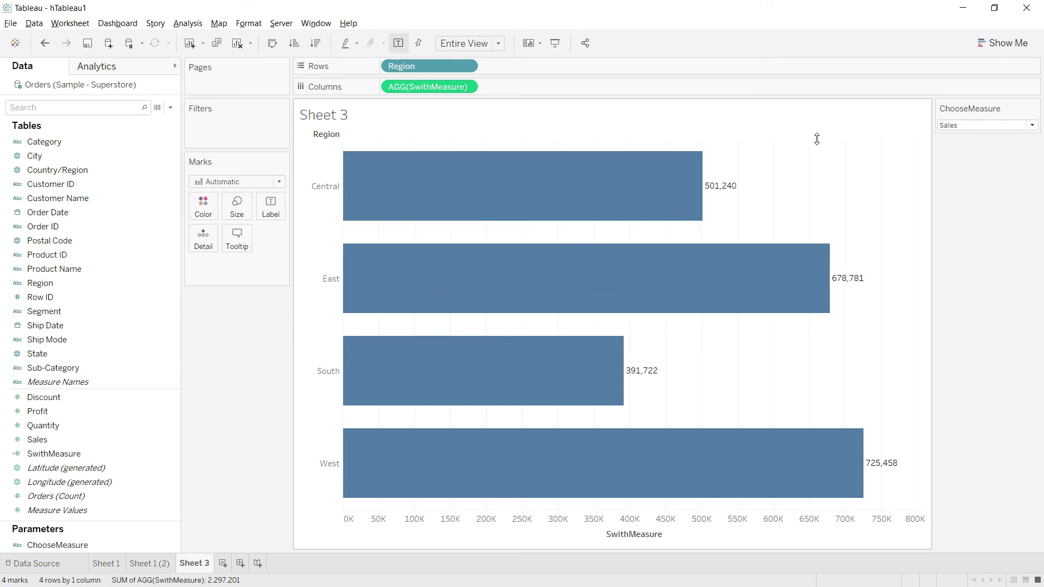
left_click(957, 124)
Set ChooseMeasure to Profit, then back to Sales
left_click(959, 146)
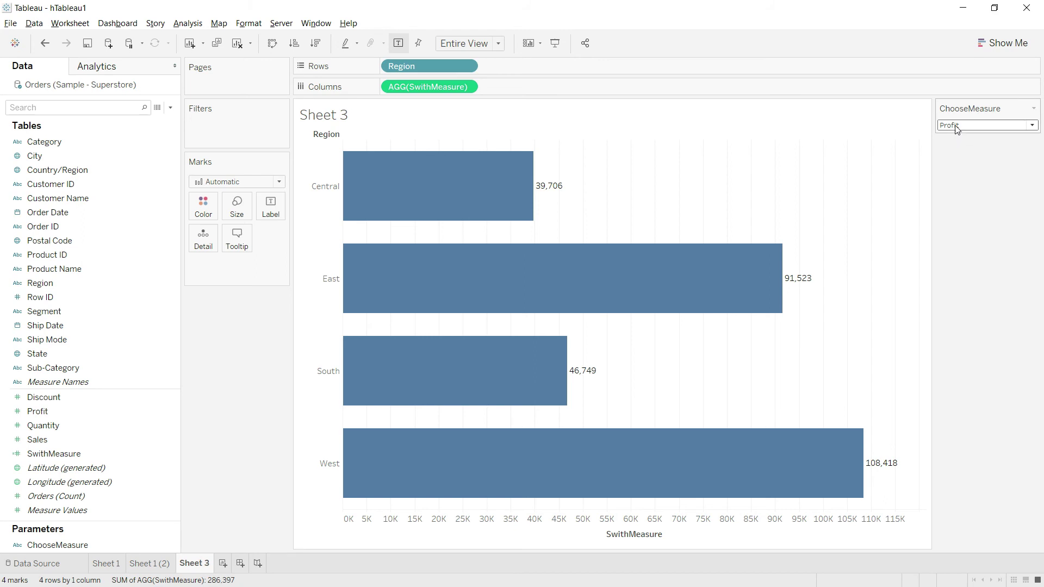
left_click(957, 127)
left_click(957, 138)
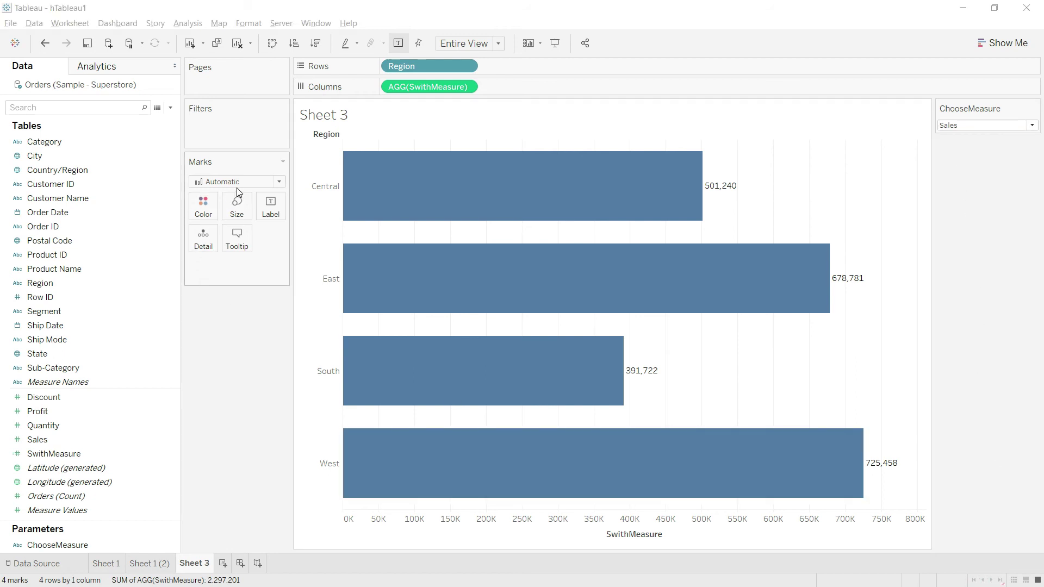
Set the Sheet 3 mark type to Line so the four Regions connect
left_click(257, 185)
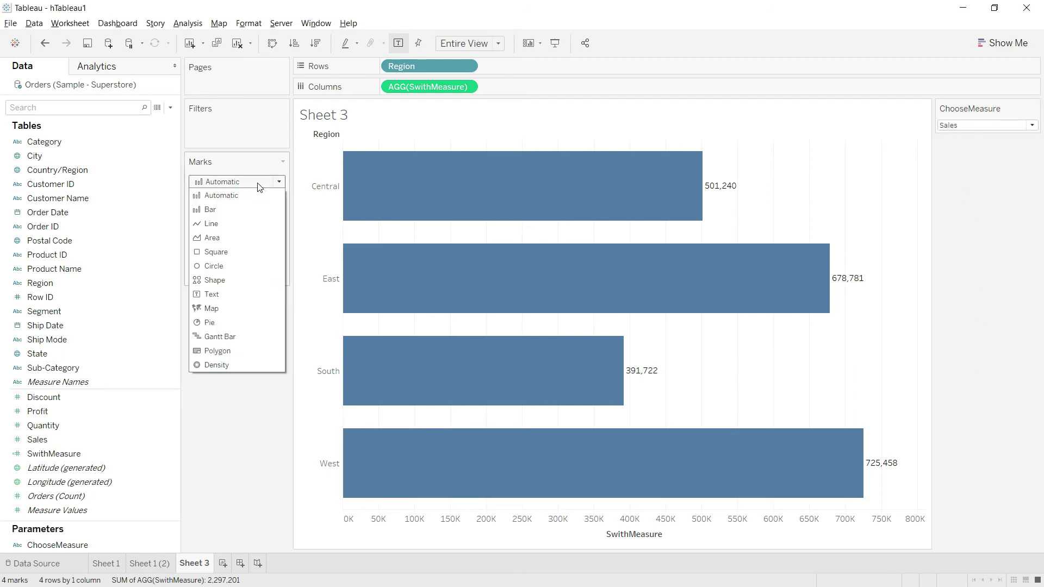
left_click(213, 224)
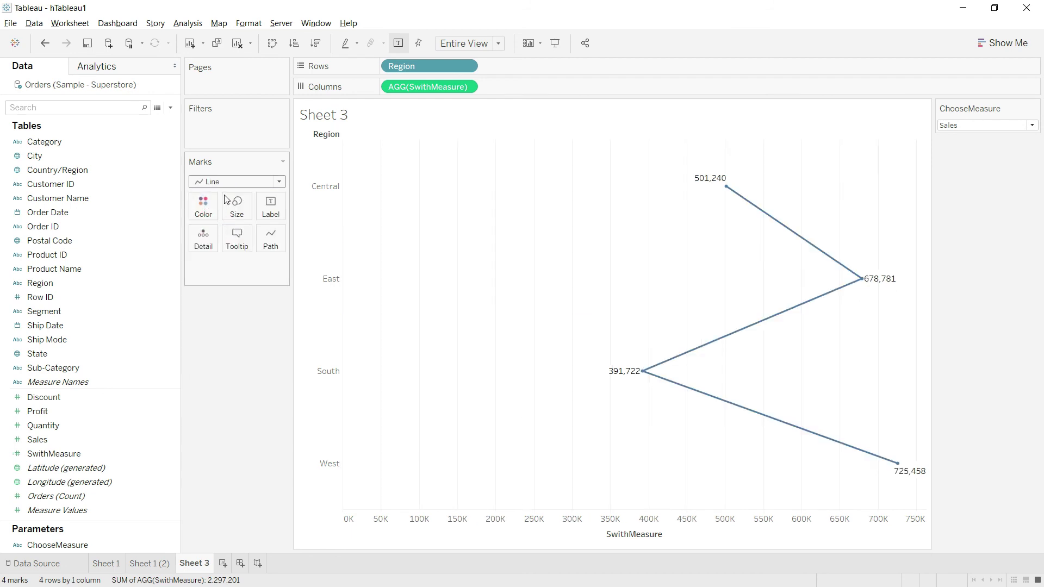
left_click(237, 184)
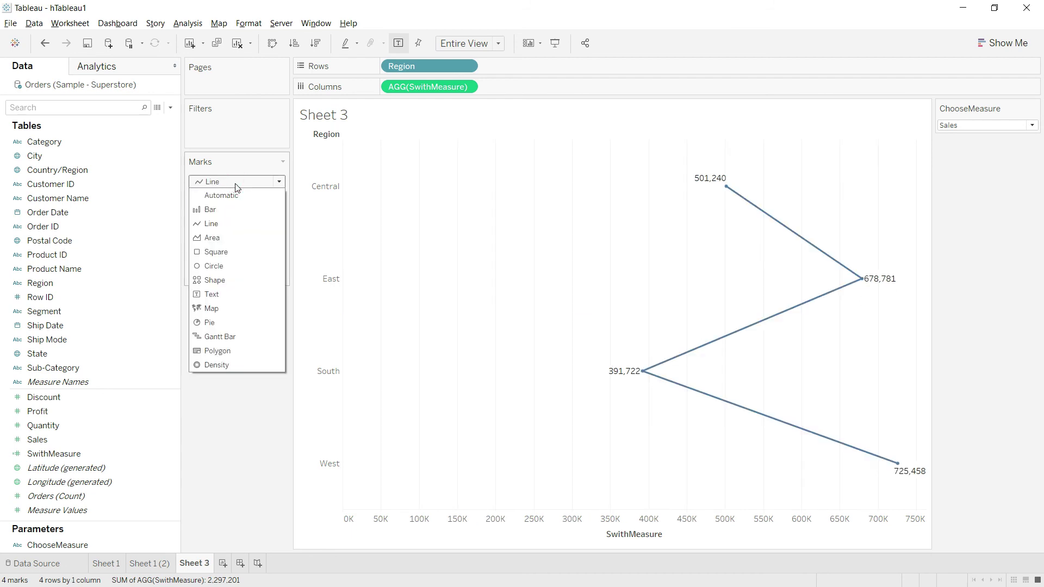
left_click(235, 225)
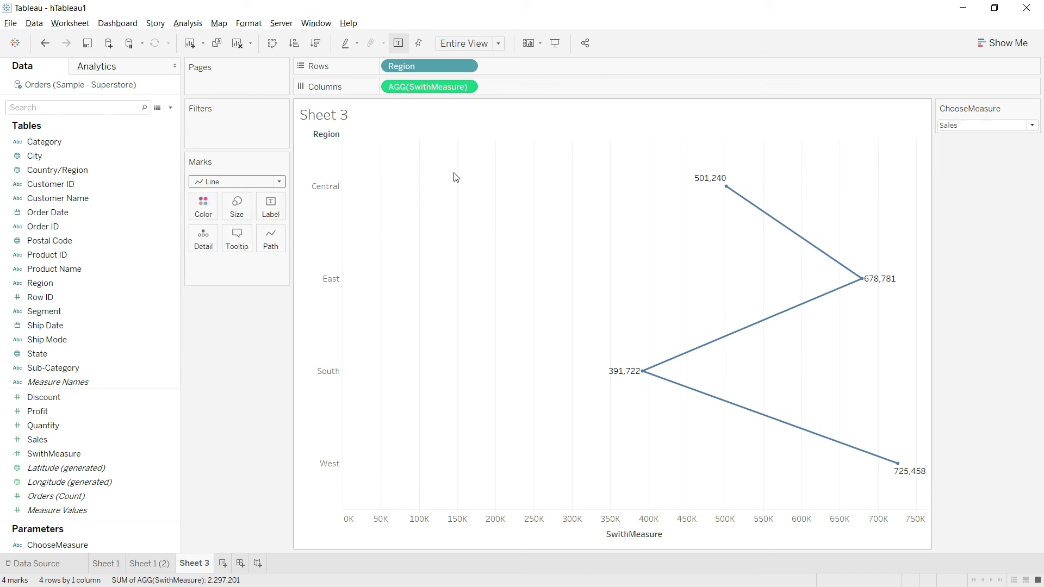
Switch ChooseMeasure to Profit, back to Sales, then to Profit again
left_click(961, 124)
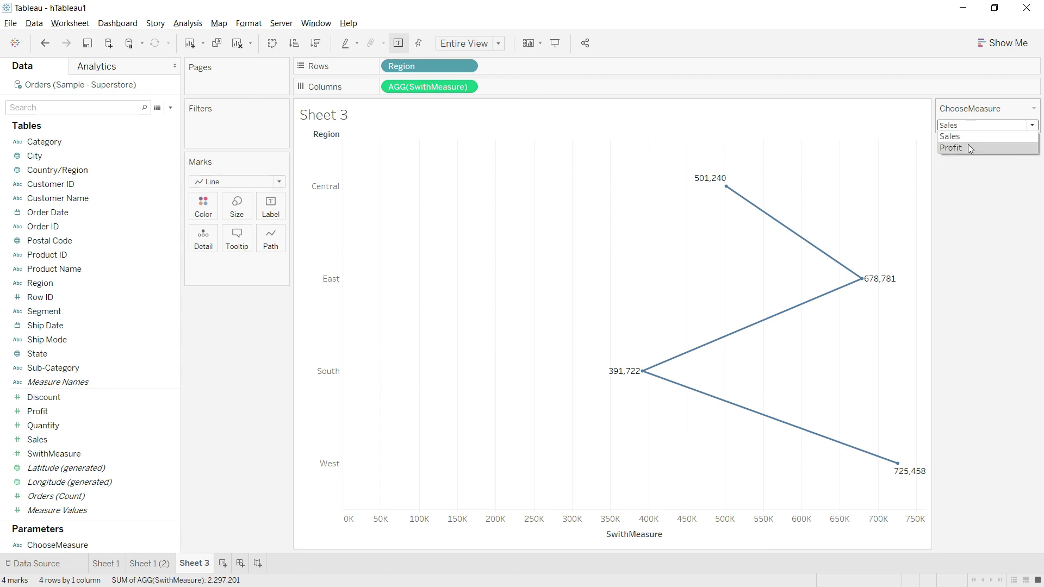
left_click(968, 144)
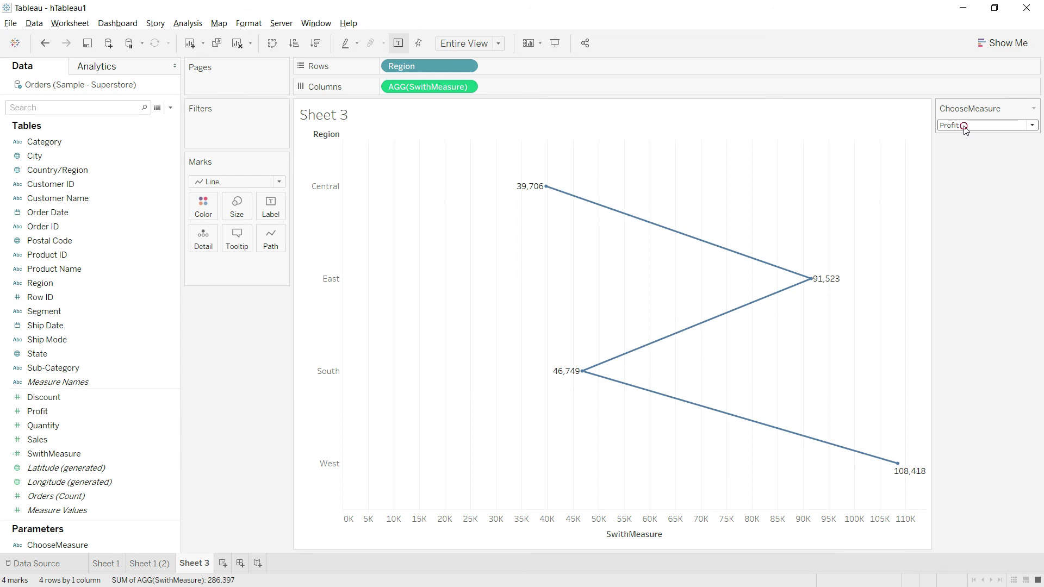
left_click(967, 125)
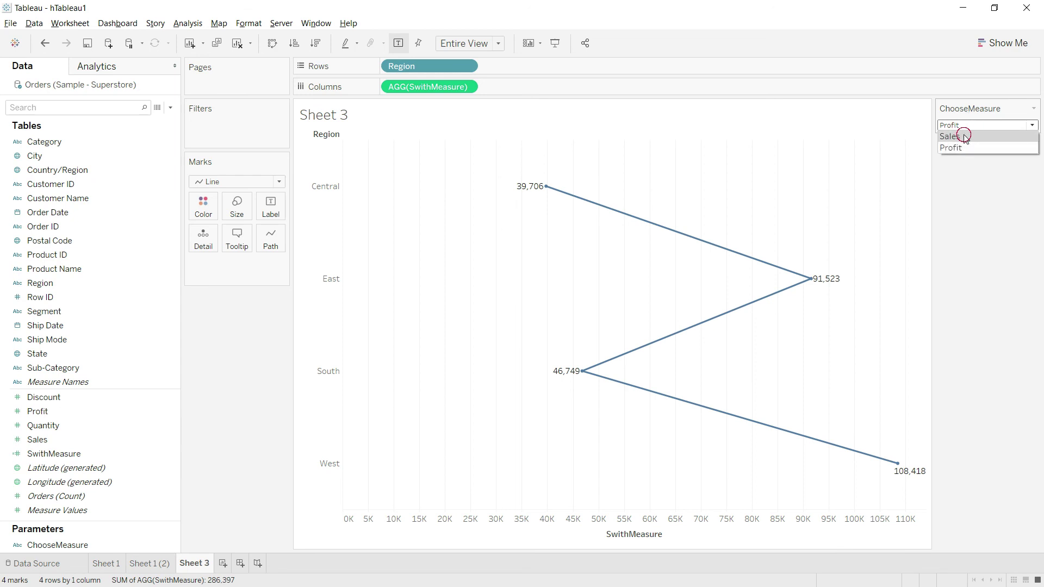
left_click(964, 136)
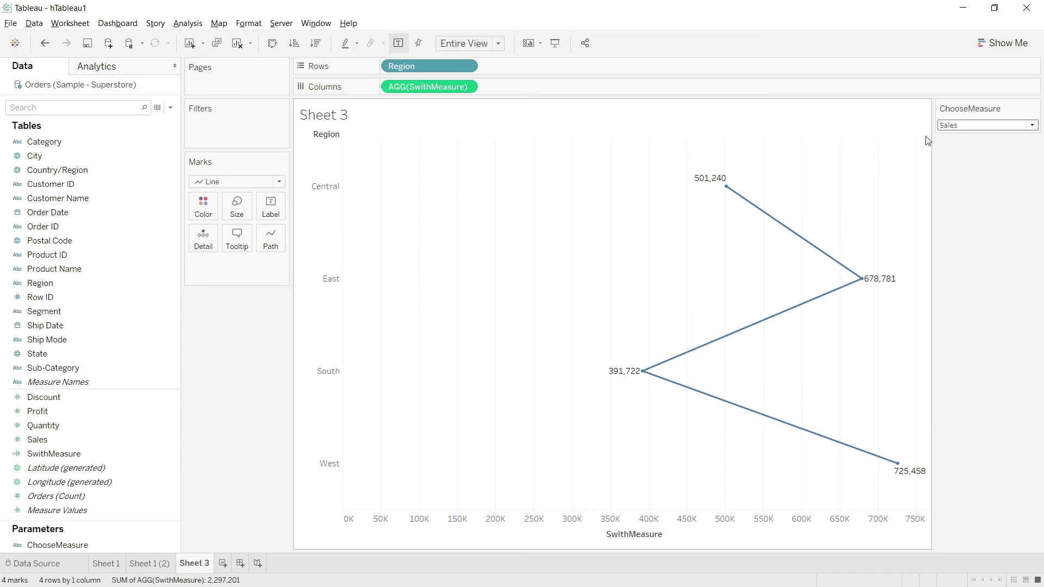
left_click(969, 126)
left_click(970, 147)
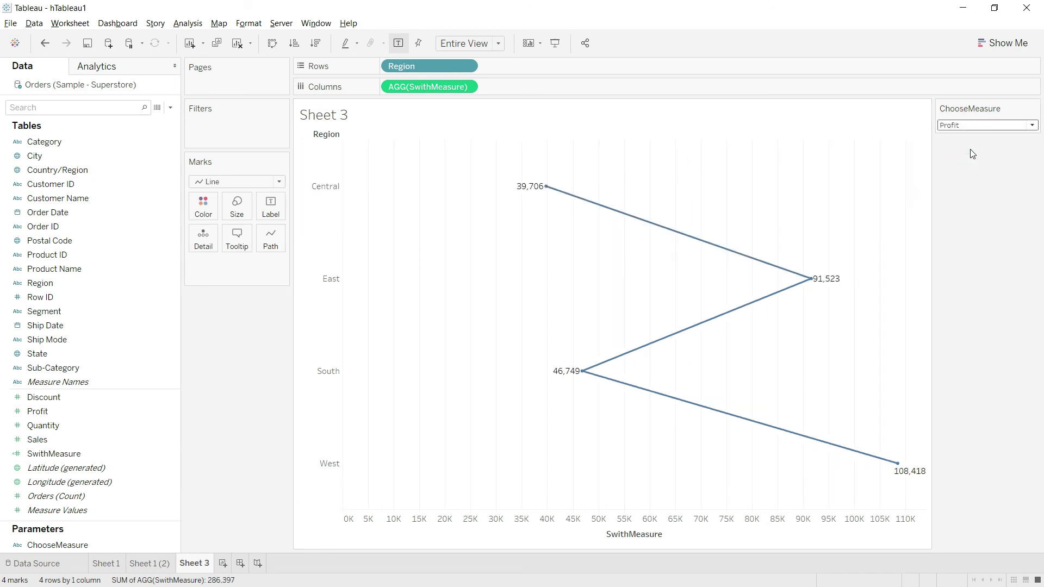